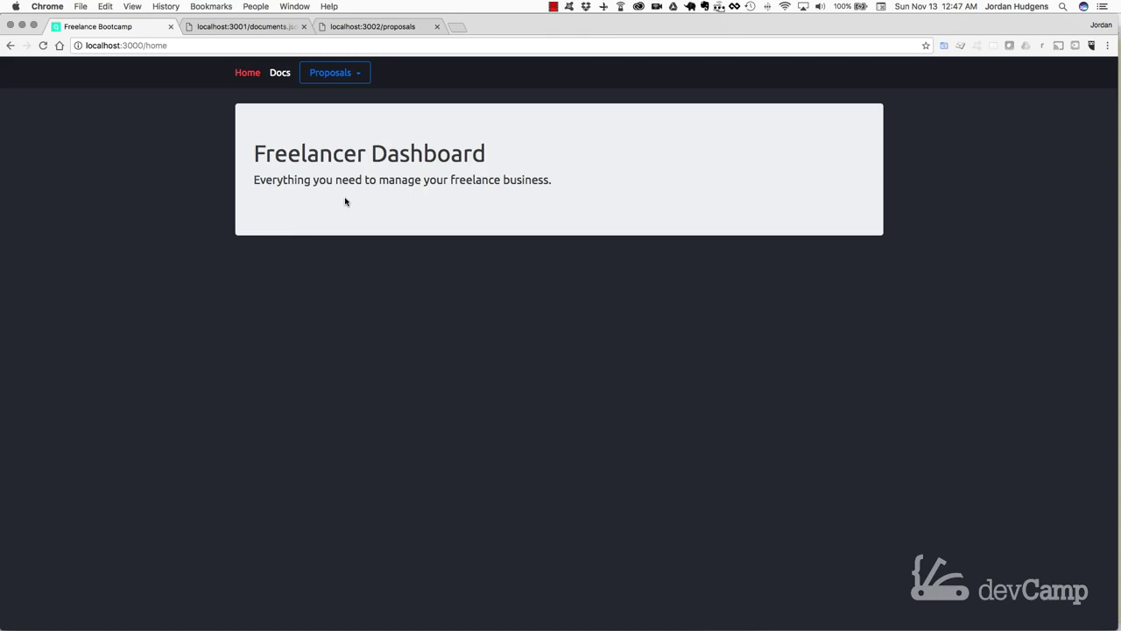
# Step: Open the Document Dashboard from the Docs link in the top navigation
pyautogui.click(281, 75)
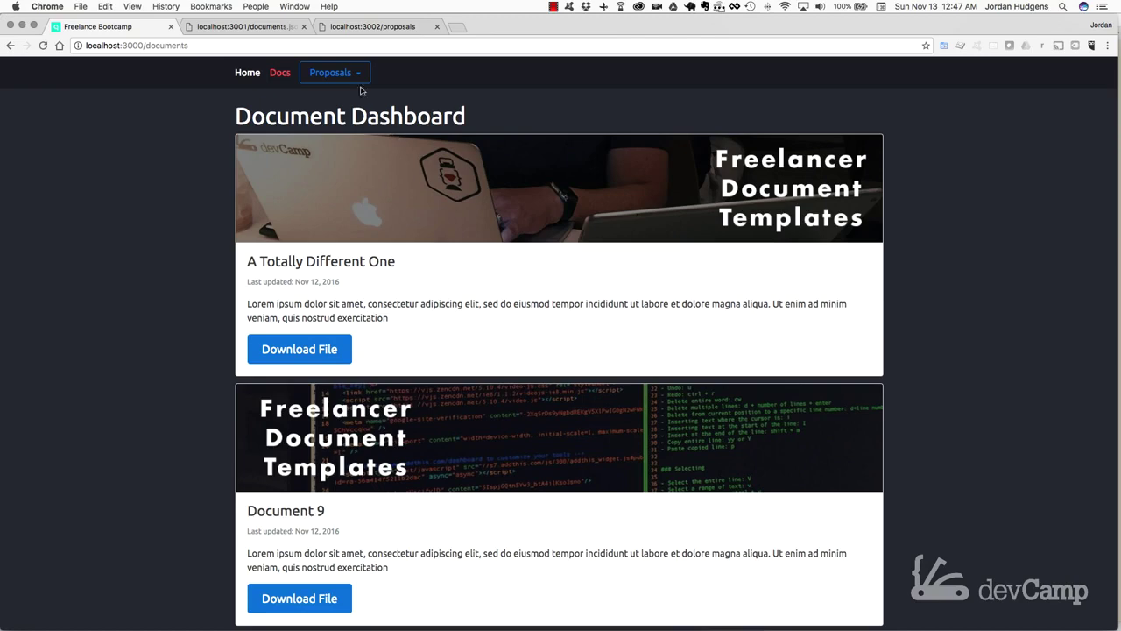
# Step: Switch to the localhost:3001/documents.json browser tab to view the API data
pyautogui.click(262, 27)
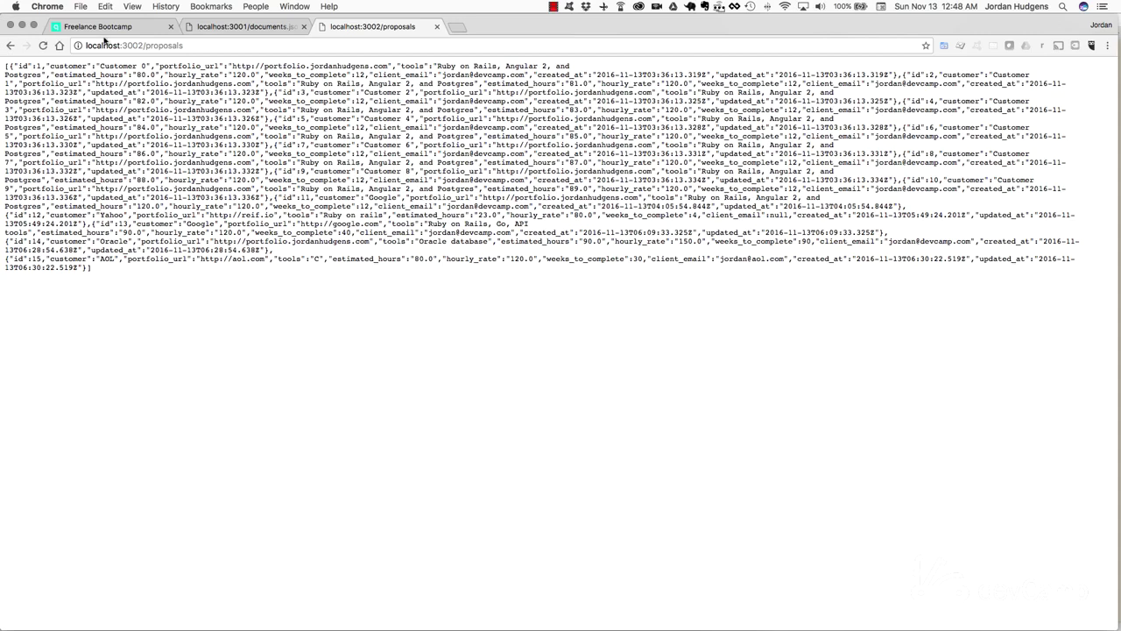
# Step: Return to the Freelance Bootcamp tab showing the Document Dashboard
pyautogui.click(104, 28)
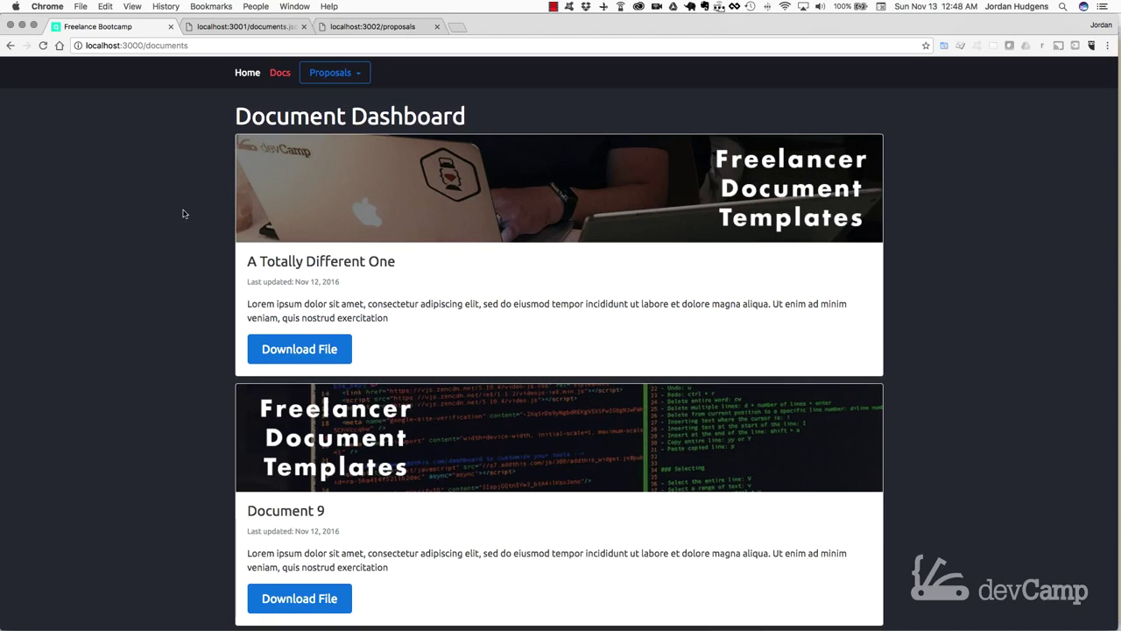
pyautogui.scroll(-5, 184, 210)
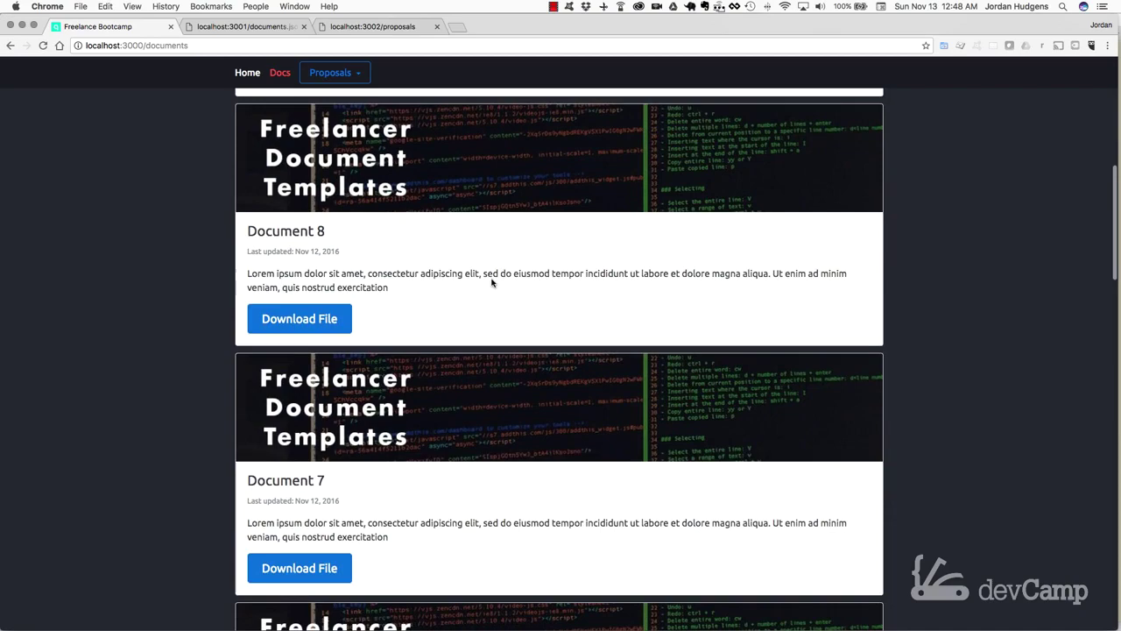
pyautogui.scroll(-5, 490, 278)
pyautogui.scroll(-8, 490, 278)
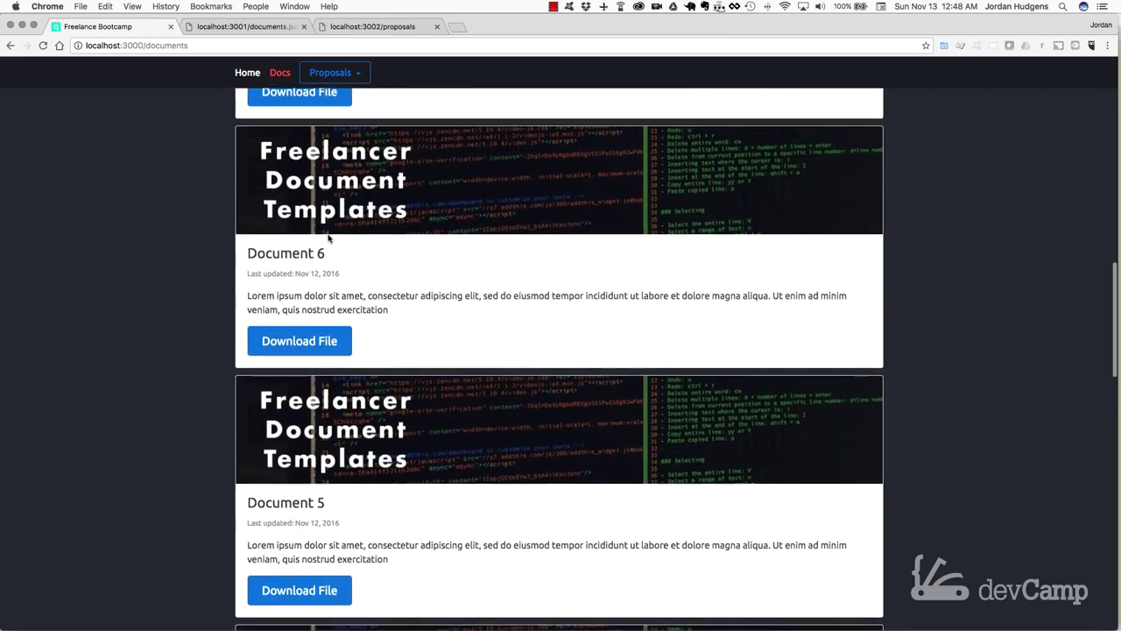
pyautogui.scroll(-11, 200, 236)
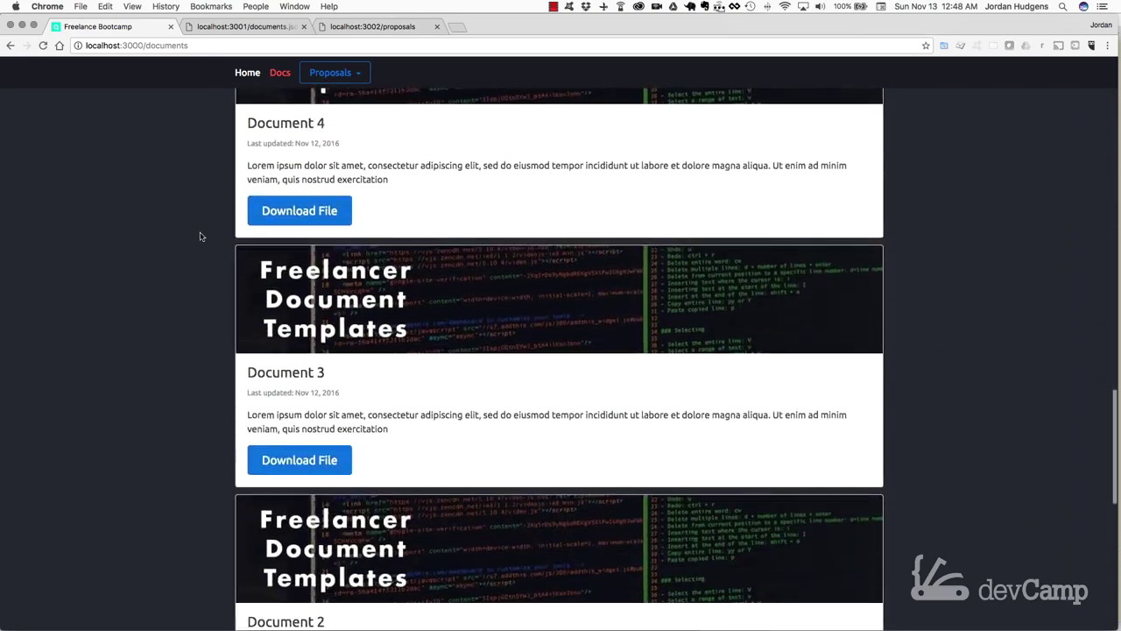
pyautogui.scroll(-5, 200, 236)
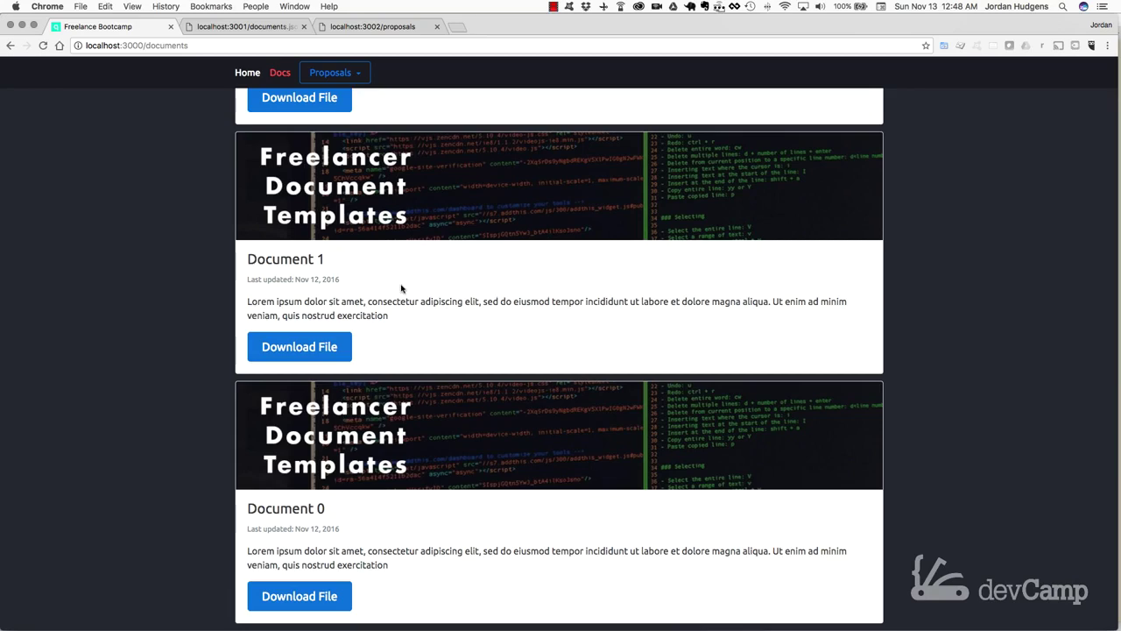
pyautogui.scroll(6, 401, 288)
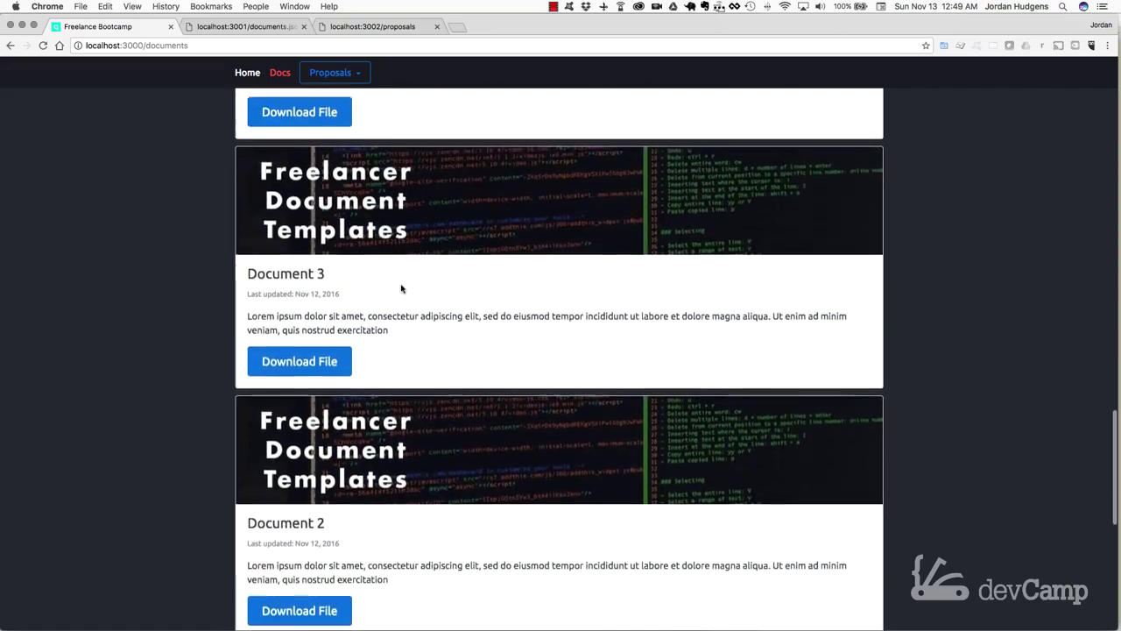
pyautogui.scroll(9, 401, 288)
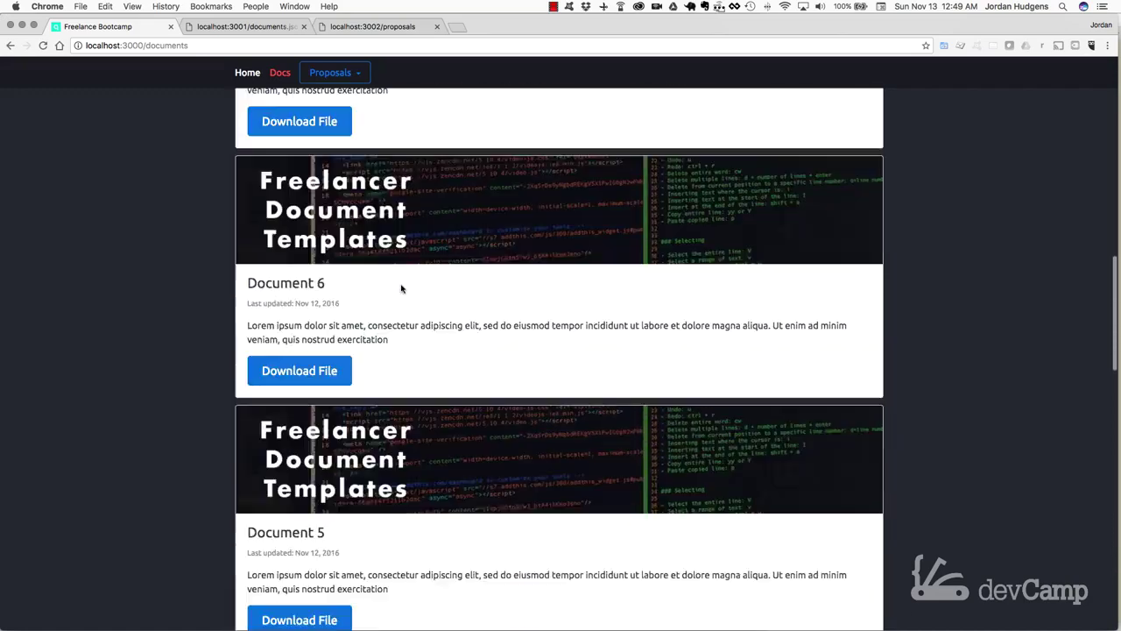
pyautogui.scroll(11, 401, 288)
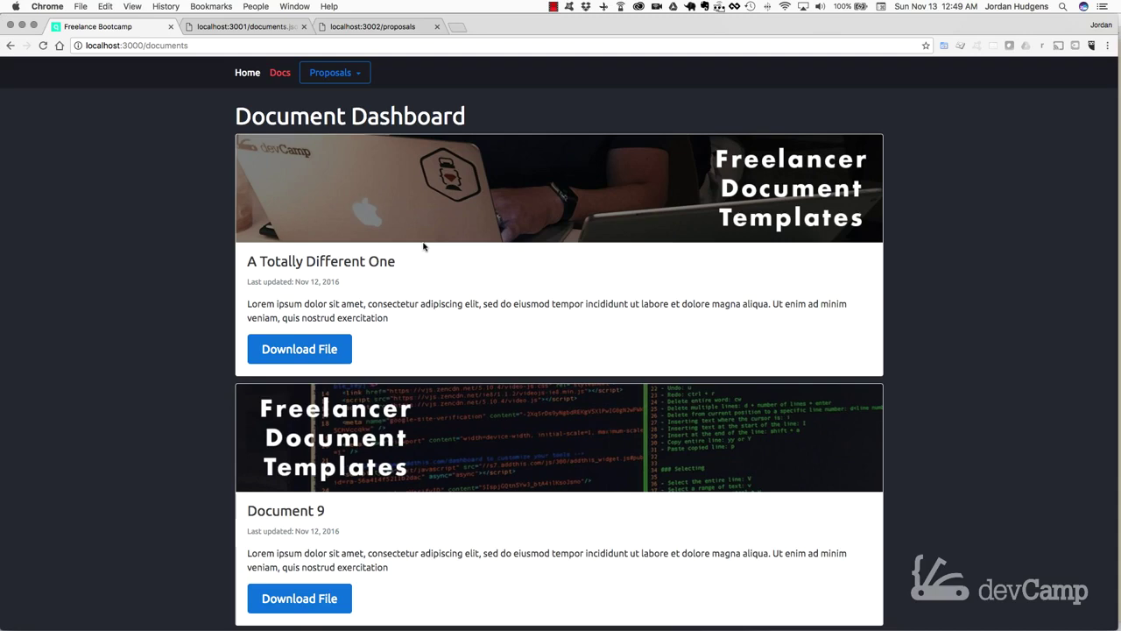
# Step: Browse the proposals list, view Customer 2's proposal letter, then reopen the Proposals menu
pyautogui.click(333, 75)
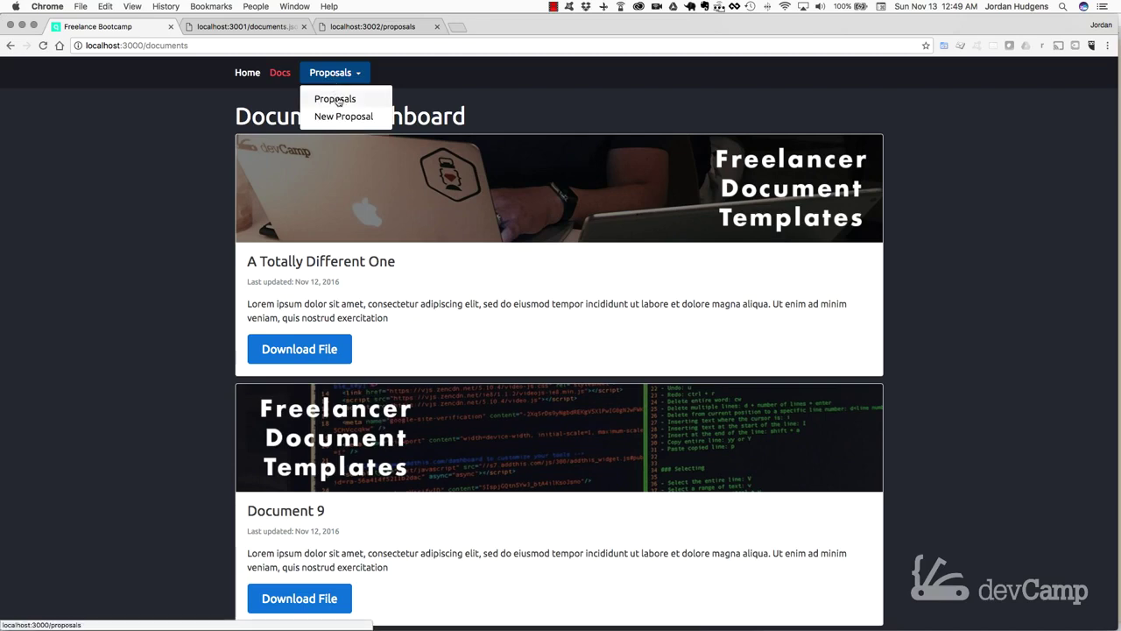
pyautogui.click(337, 100)
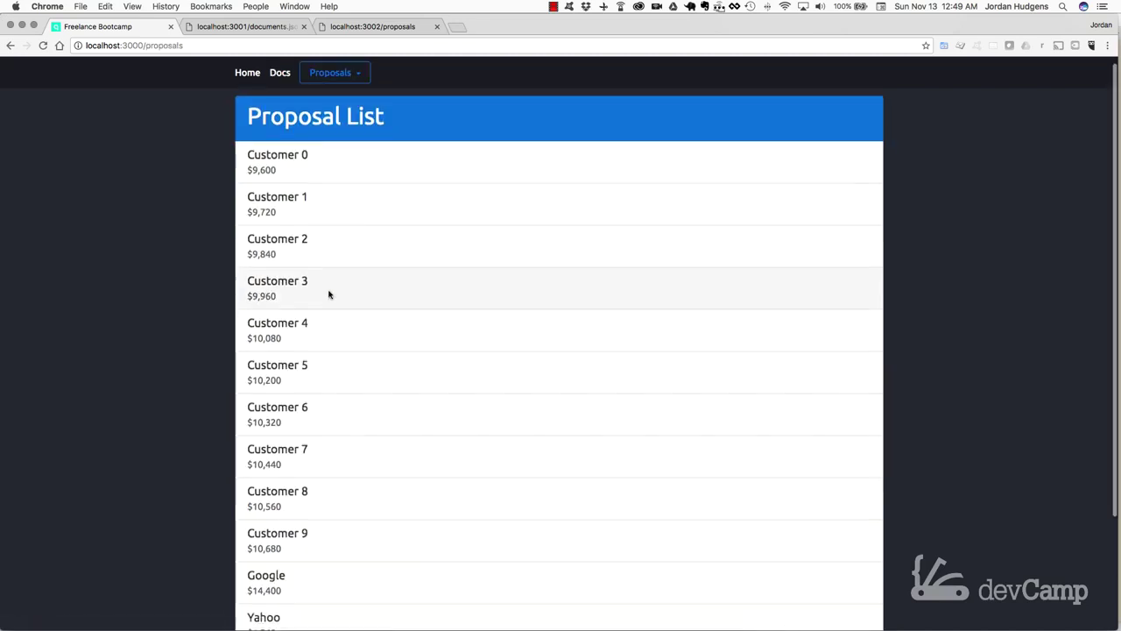
pyautogui.scroll(-4, 330, 294)
pyautogui.scroll(4, 327, 292)
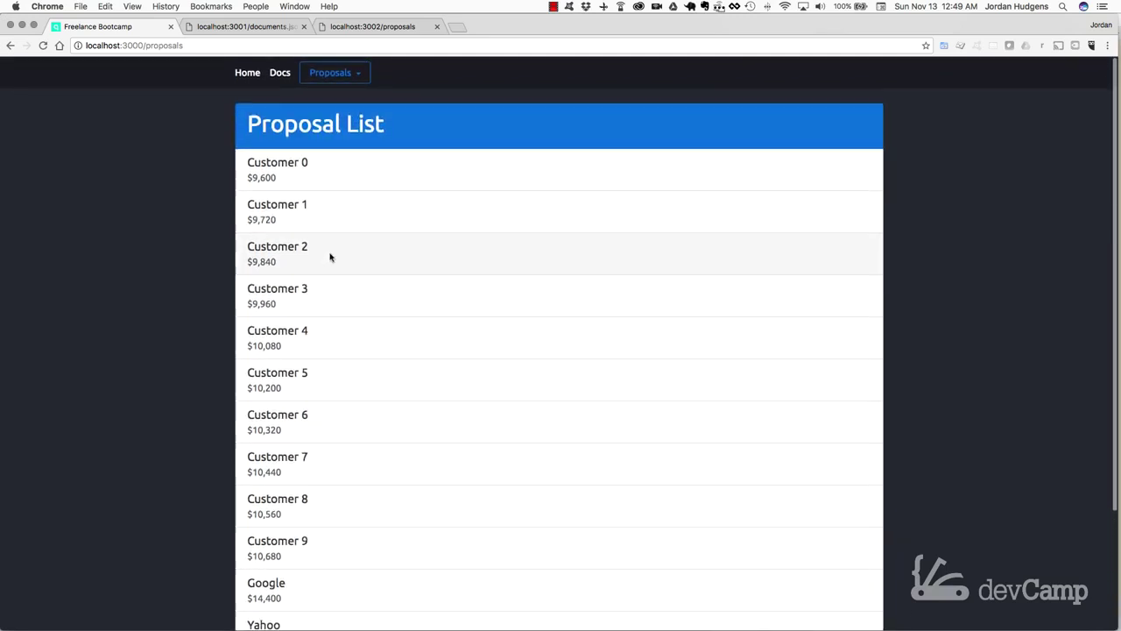
pyautogui.click(331, 256)
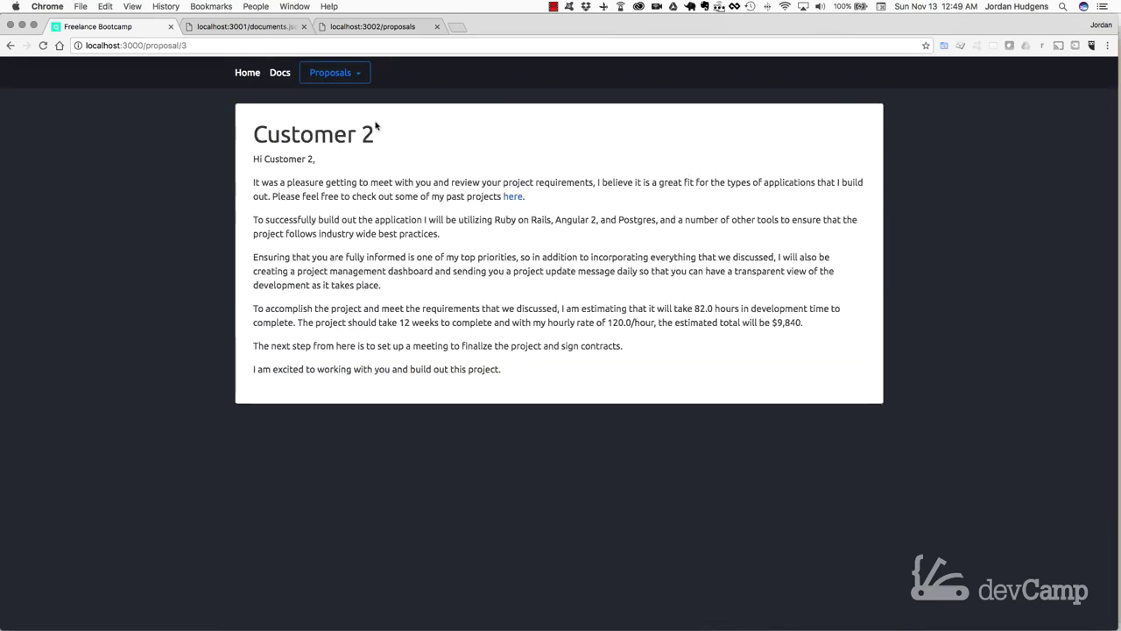
pyautogui.click(333, 73)
pyautogui.click(342, 117)
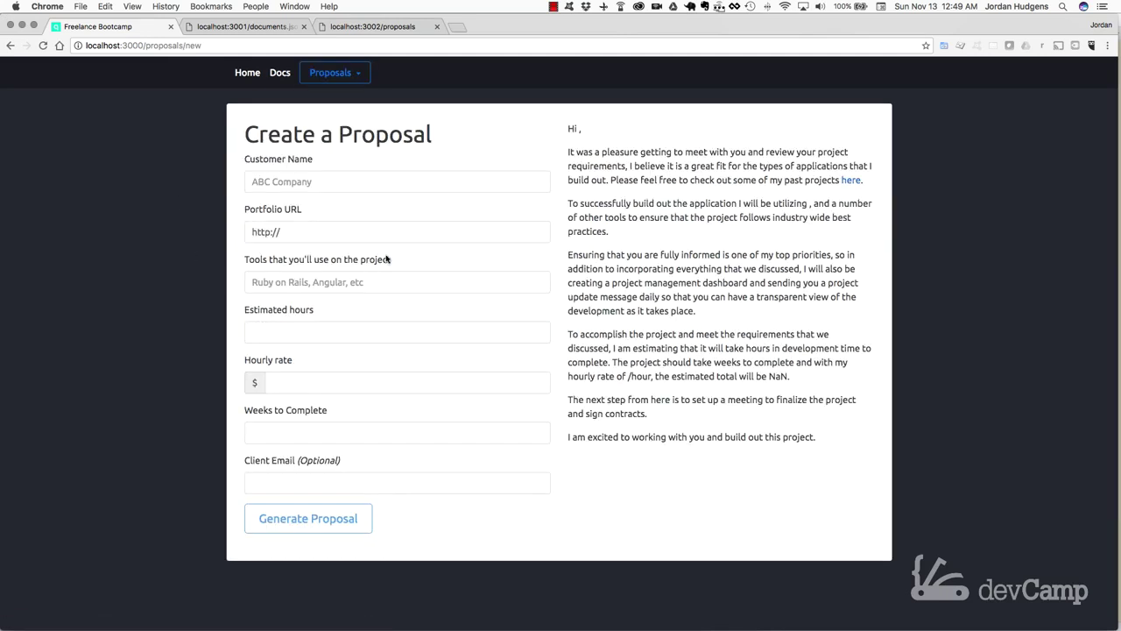
pyautogui.click(320, 180)
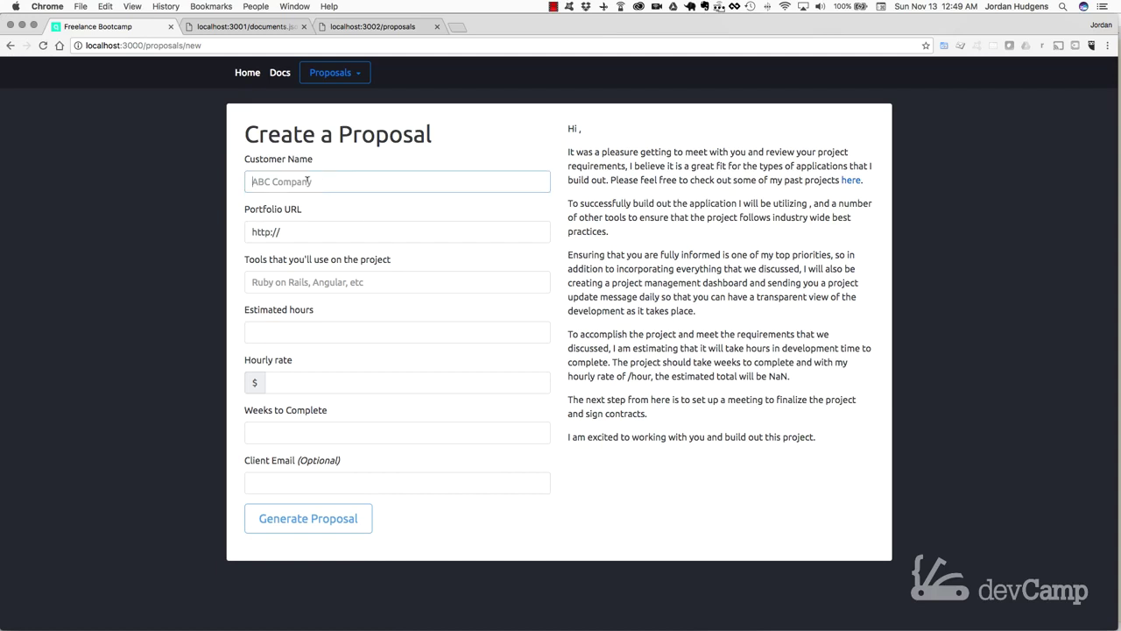
pyautogui.write('Google')
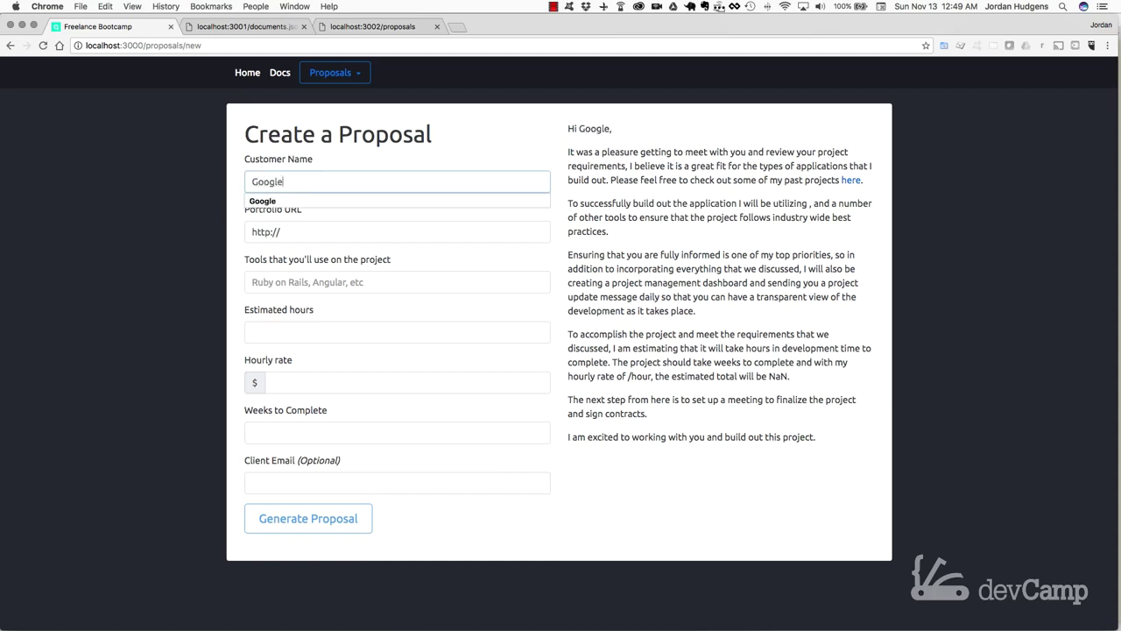
pyautogui.press('Tab')
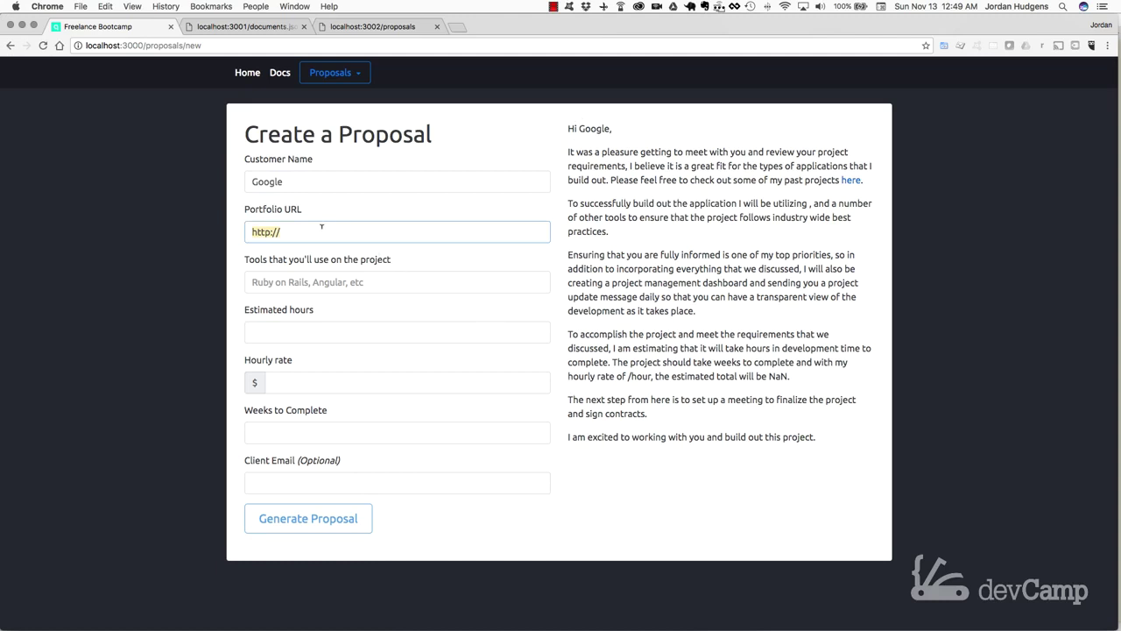
pyautogui.click(289, 224)
pyautogui.press('Down')
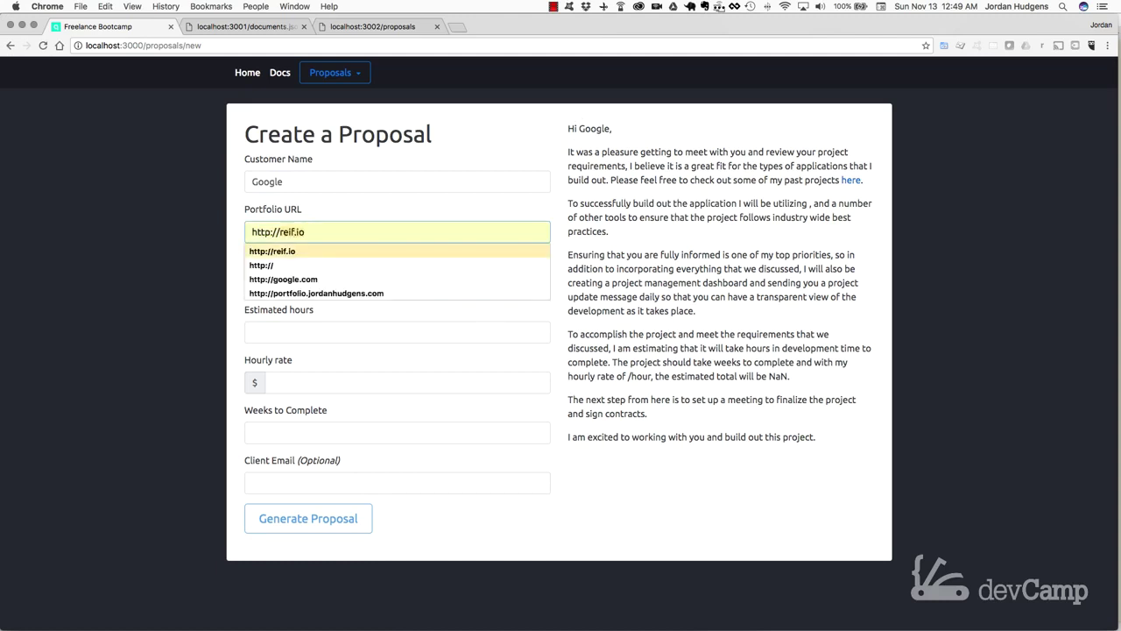
pyautogui.press('Tab')
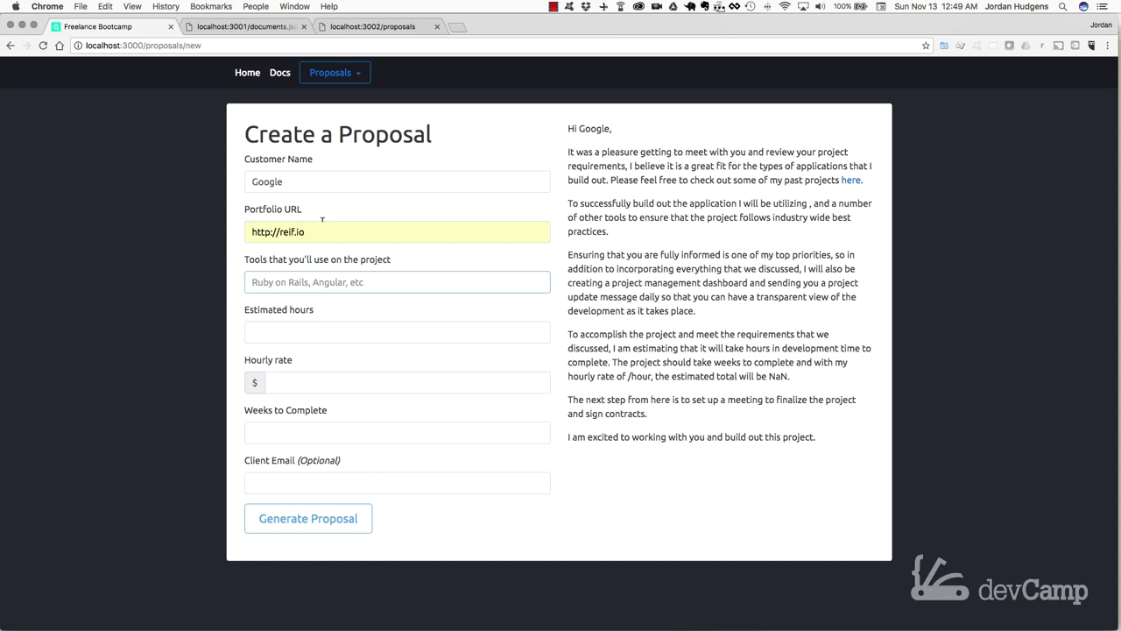
# Step: Enter the project tools as 'Ruby on rails, angular 2, postgres'
pyautogui.click(288, 280)
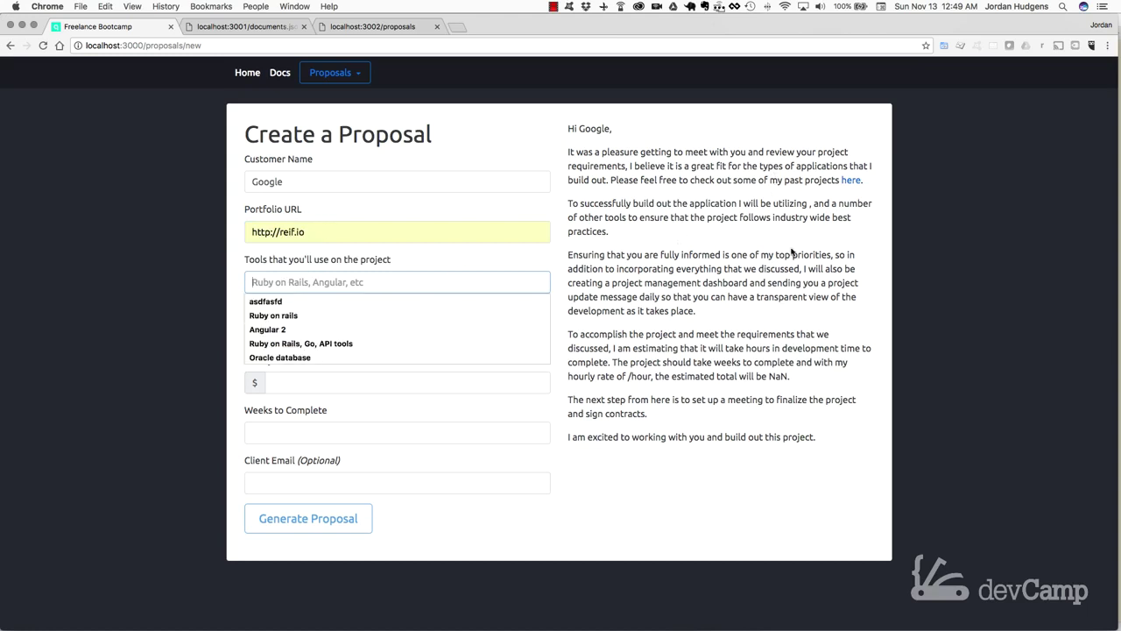
pyautogui.write('Ruby on rails')
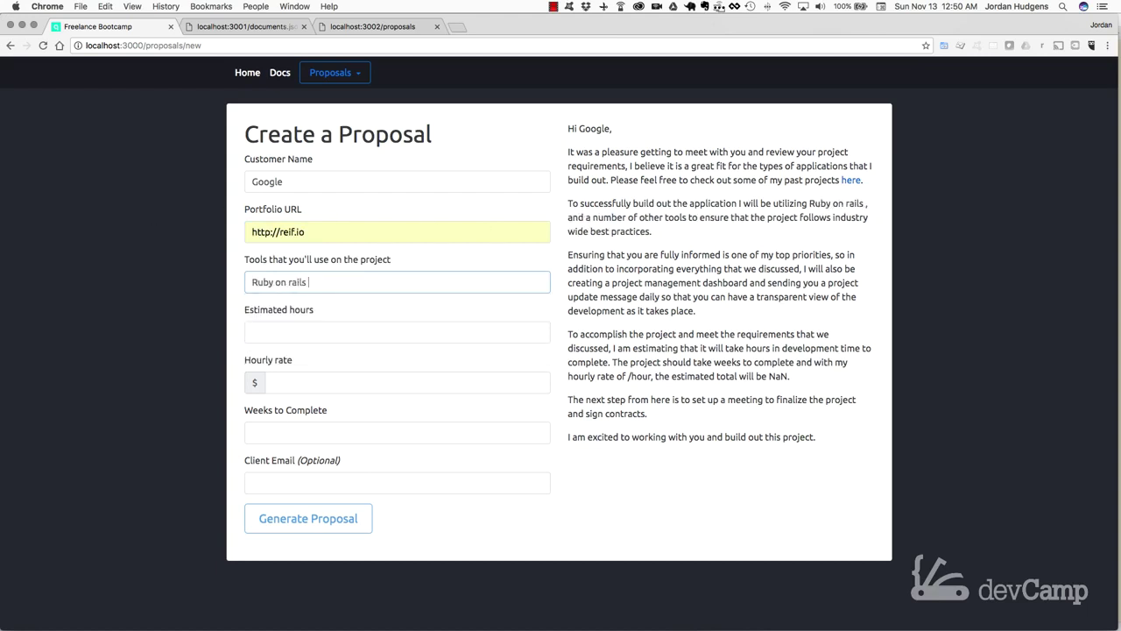
pyautogui.press('BackSpace')
pyautogui.write(', ang')
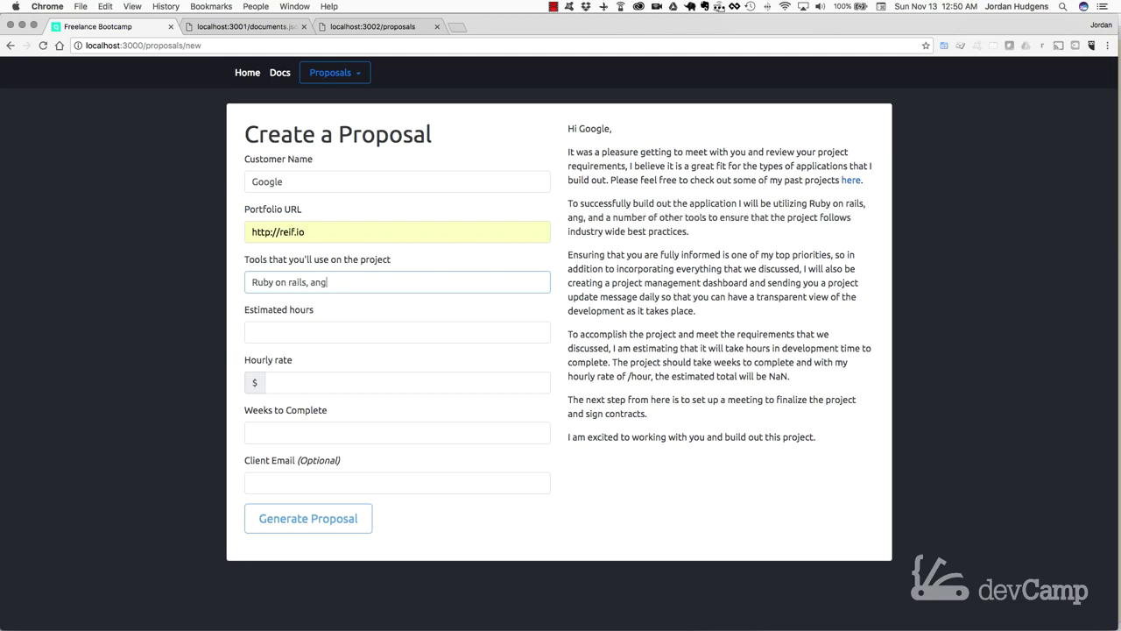
pyautogui.write('ular 2, postgres')
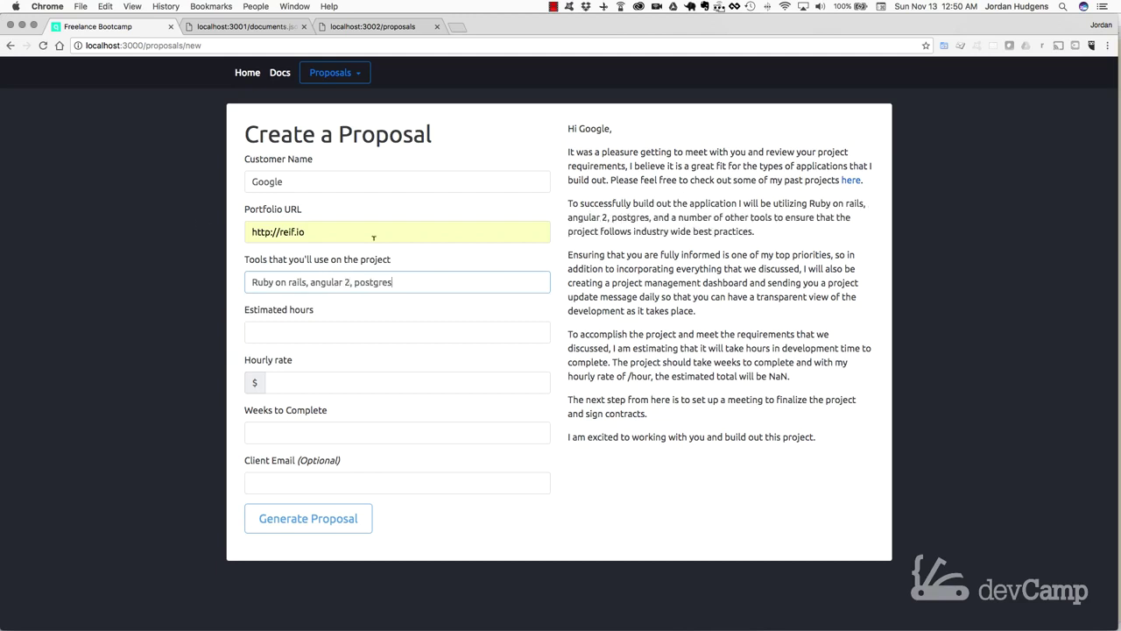
# Step: Set 10 estimated hours at a $120 hourly rate, checking the $1,200 preview total
pyautogui.click(348, 329)
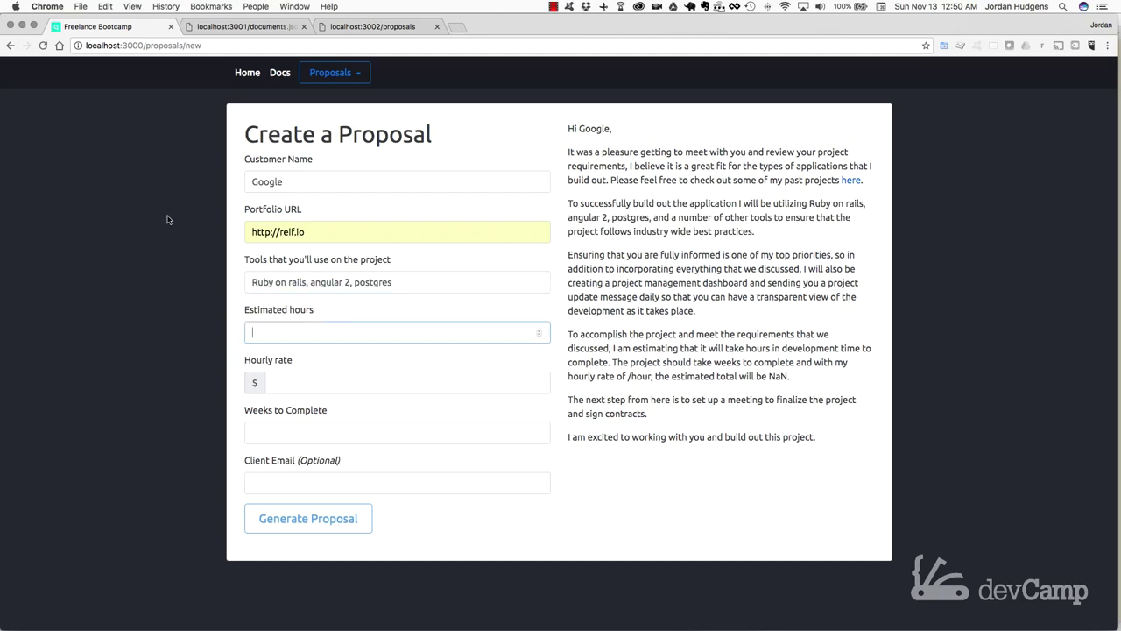
pyautogui.write('10')
pyautogui.click(350, 382)
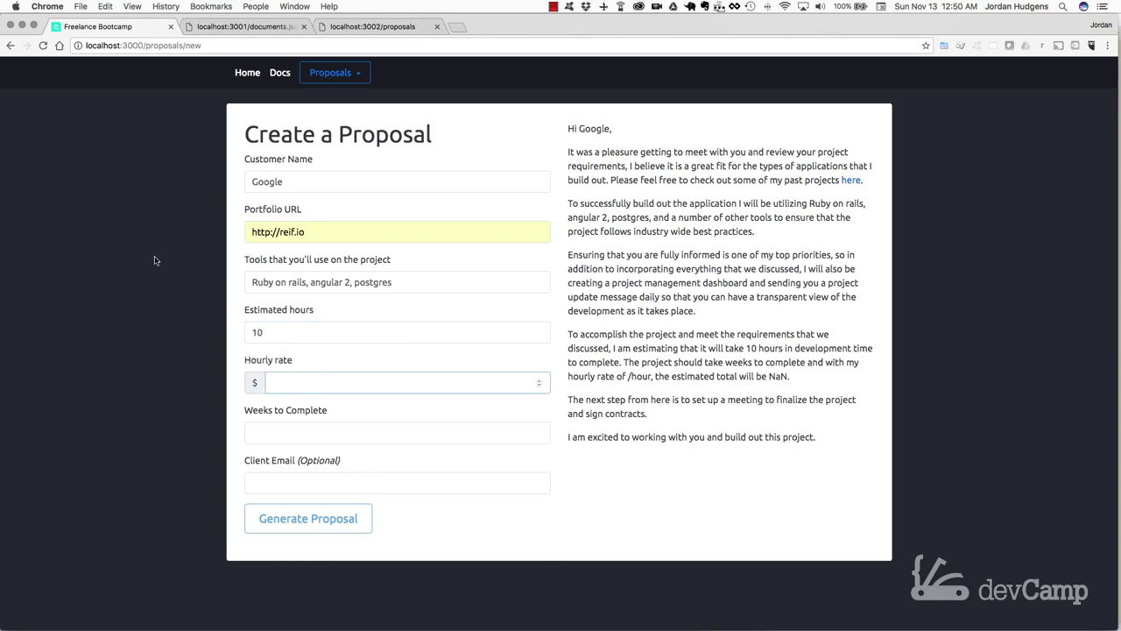
pyautogui.write('120')
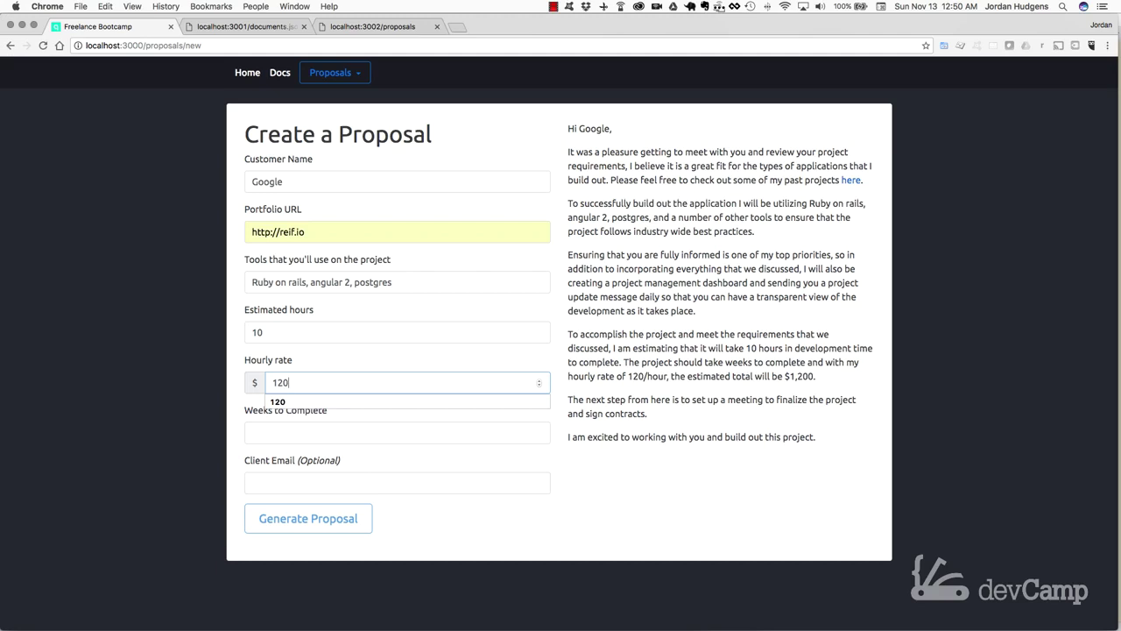
pyautogui.click(157, 261)
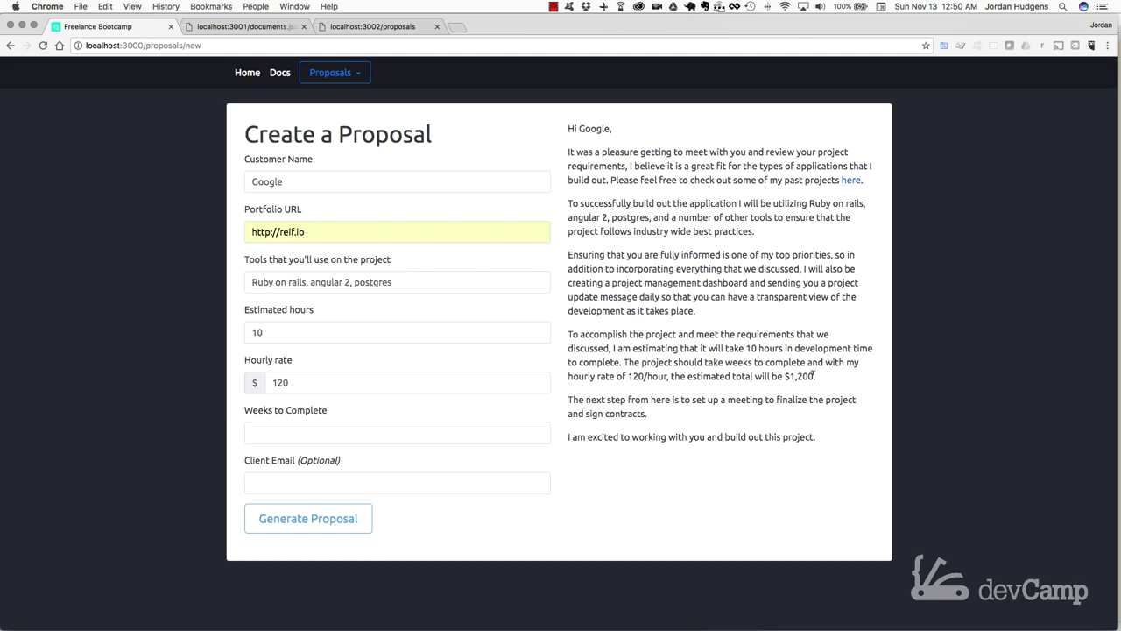
pyautogui.moveTo(813, 377); pyautogui.dragTo(789, 375)
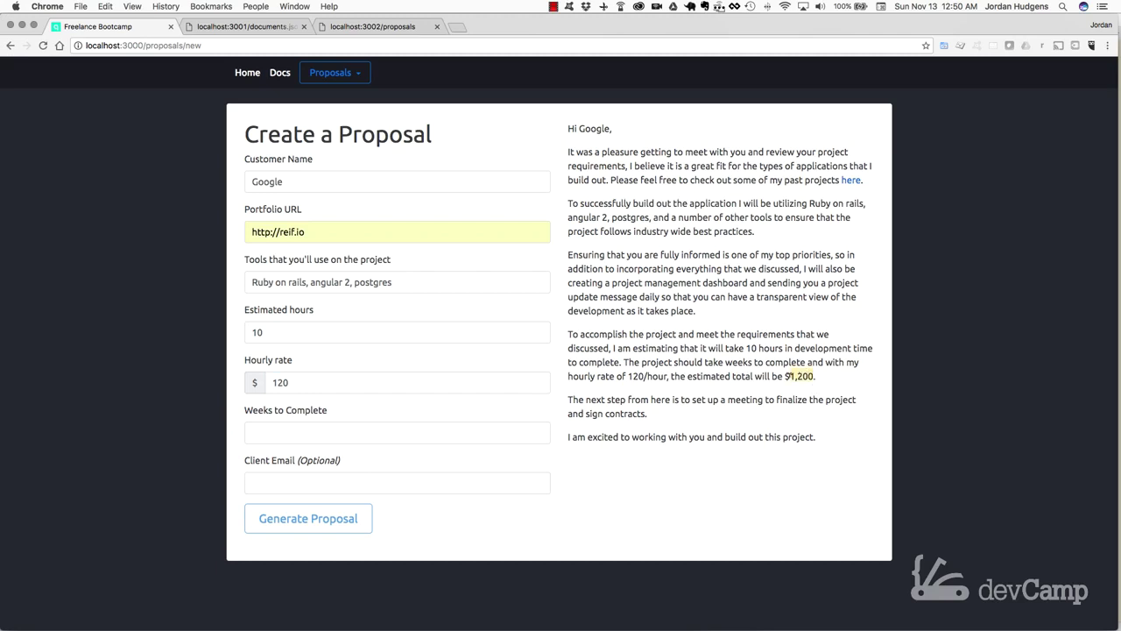
# Step: Enter 30 weeks to complete and the client's e-mail address
pyautogui.click(363, 430)
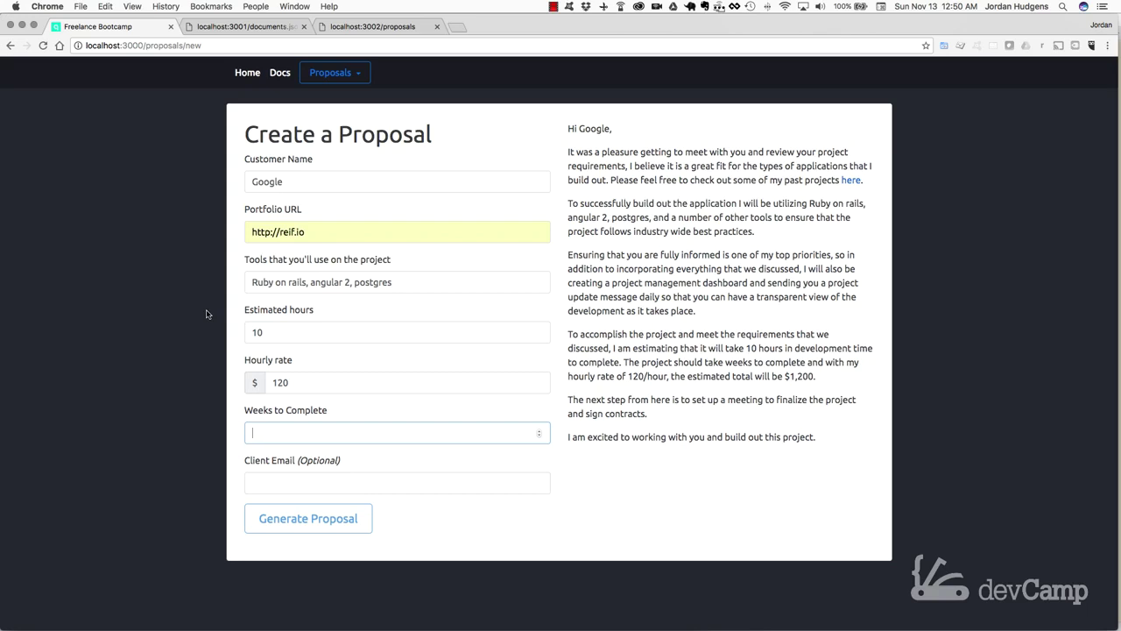
pyautogui.write('30')
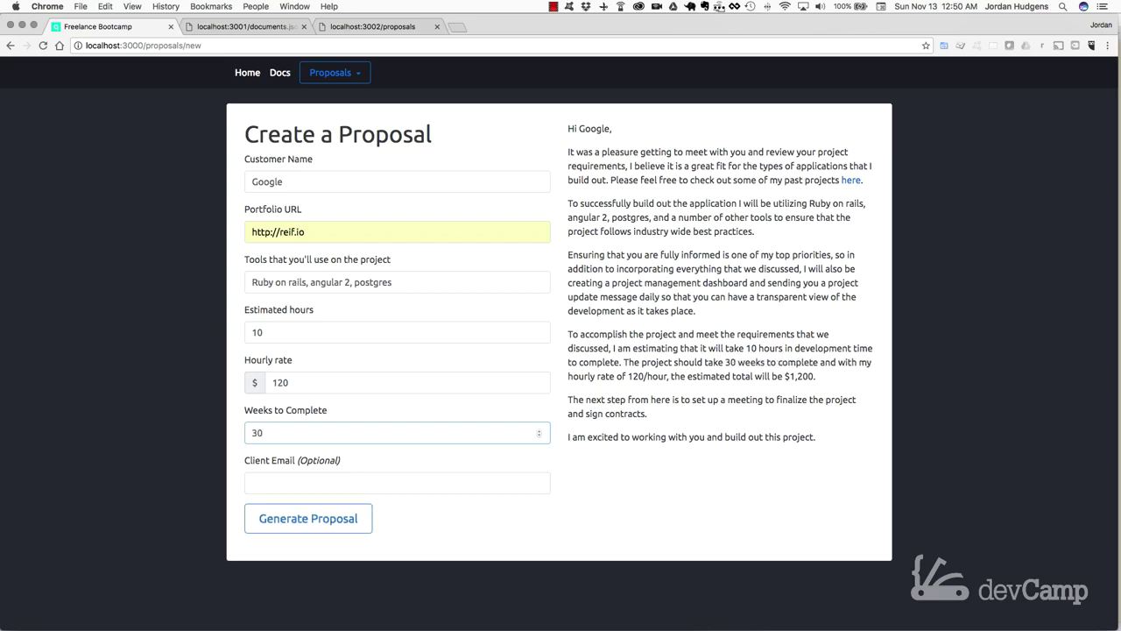
pyautogui.click(298, 483)
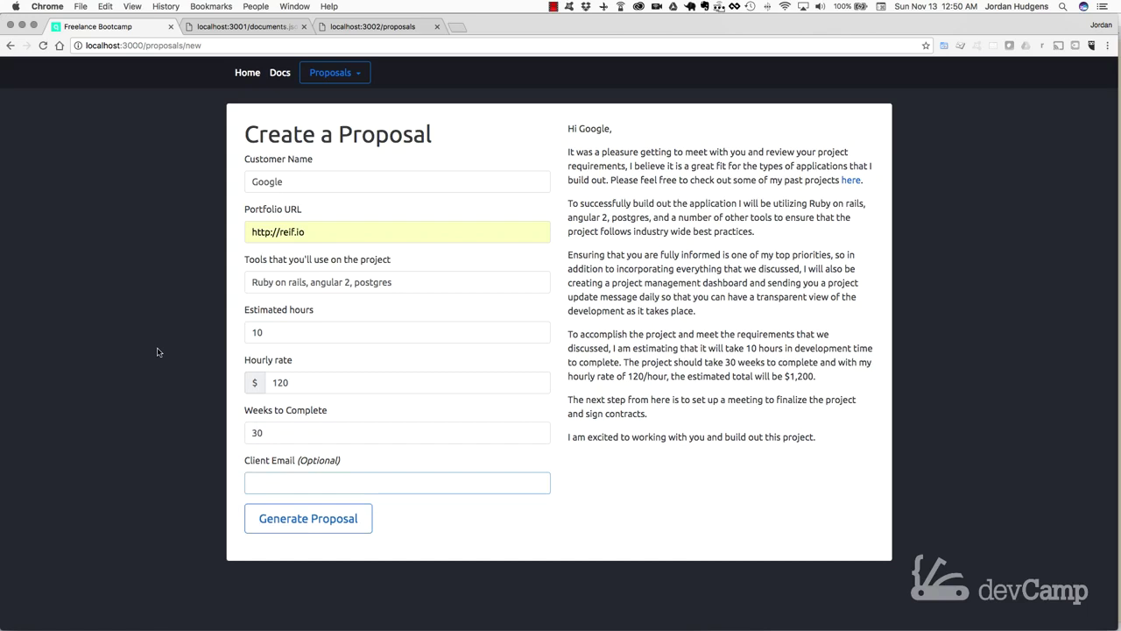
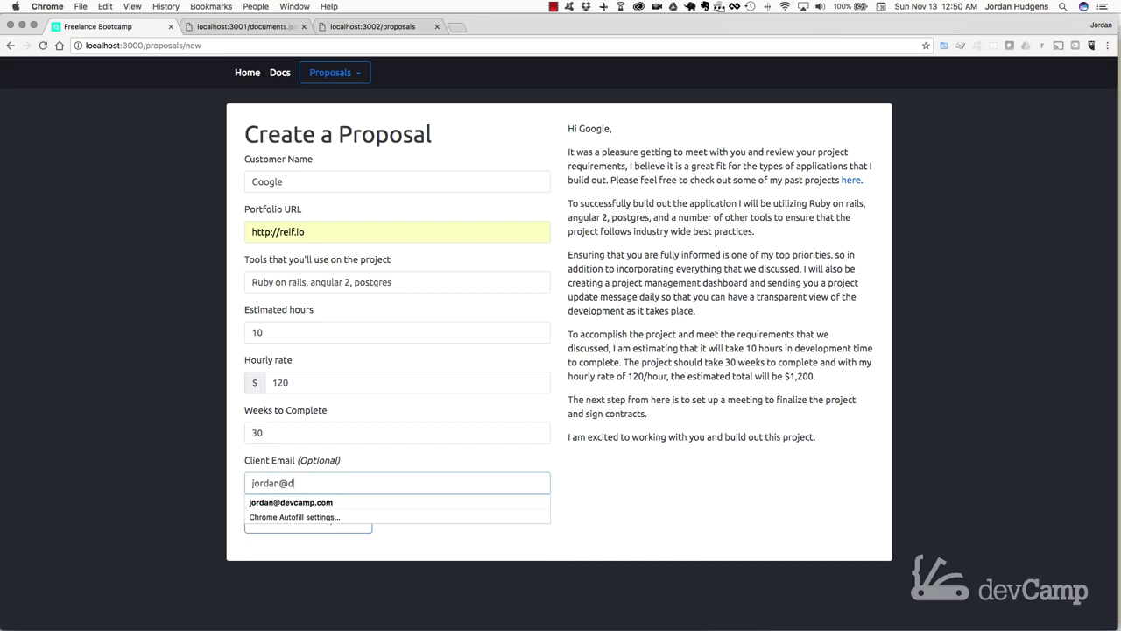
pyautogui.click(203, 374)
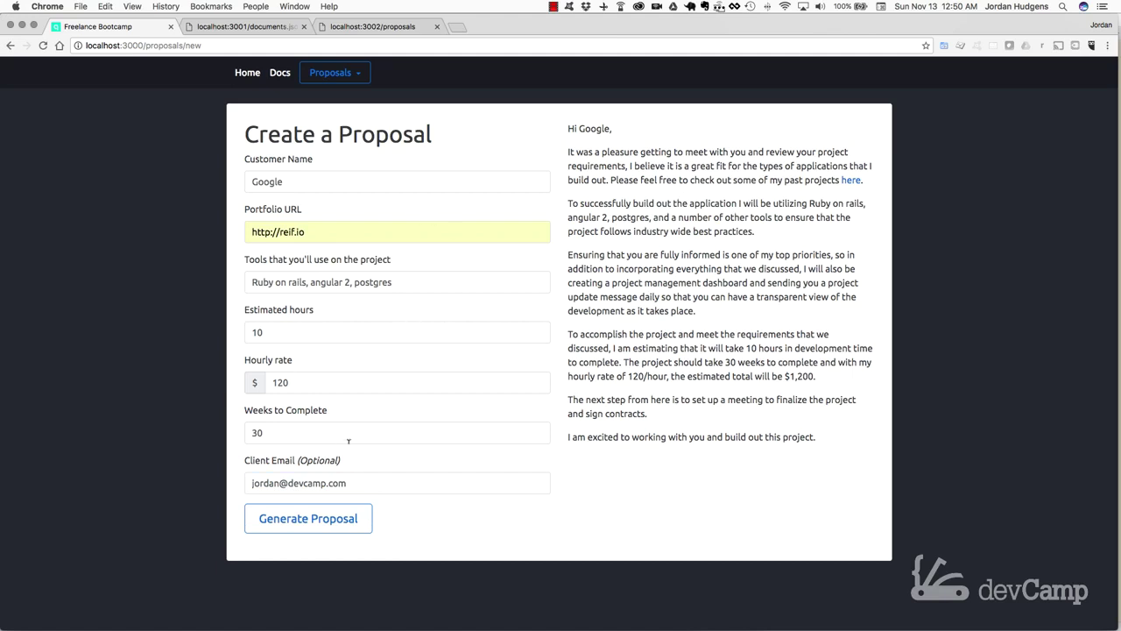
# Step: Generate the Google proposal, verify it in the localhost:3002/proposals tab, then return to Home
pyautogui.click(309, 524)
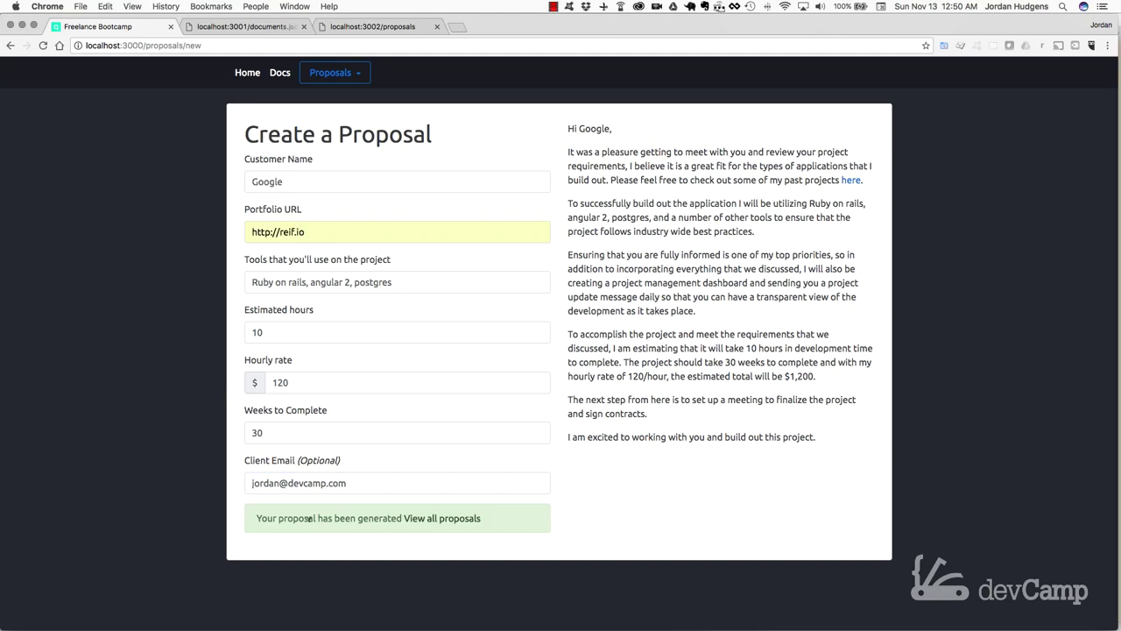
pyautogui.click(372, 26)
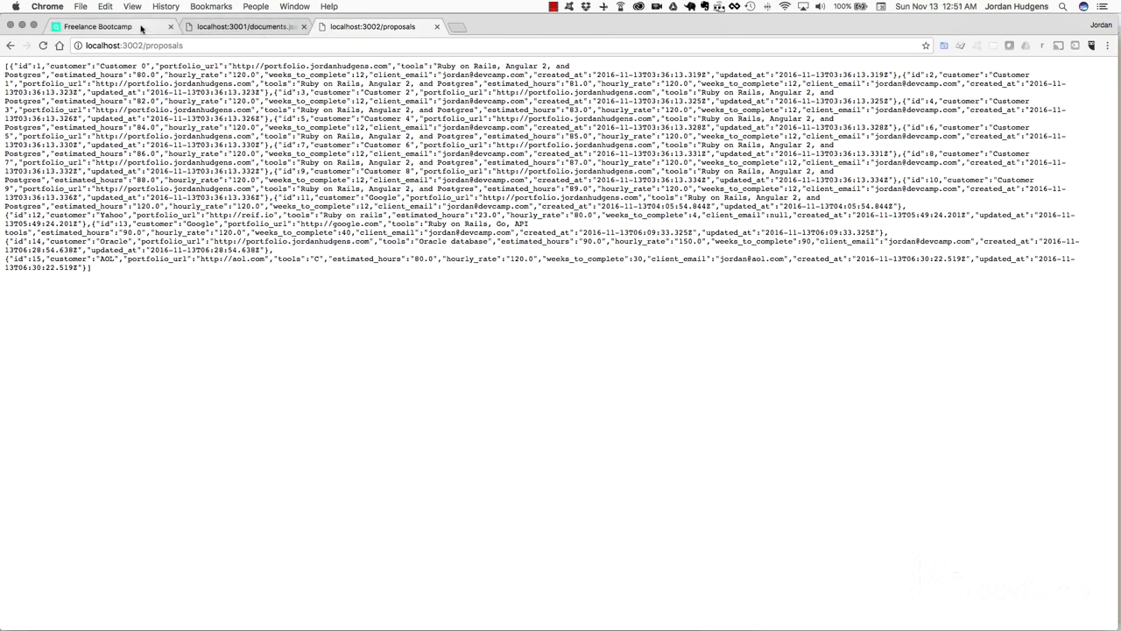
pyautogui.click(140, 28)
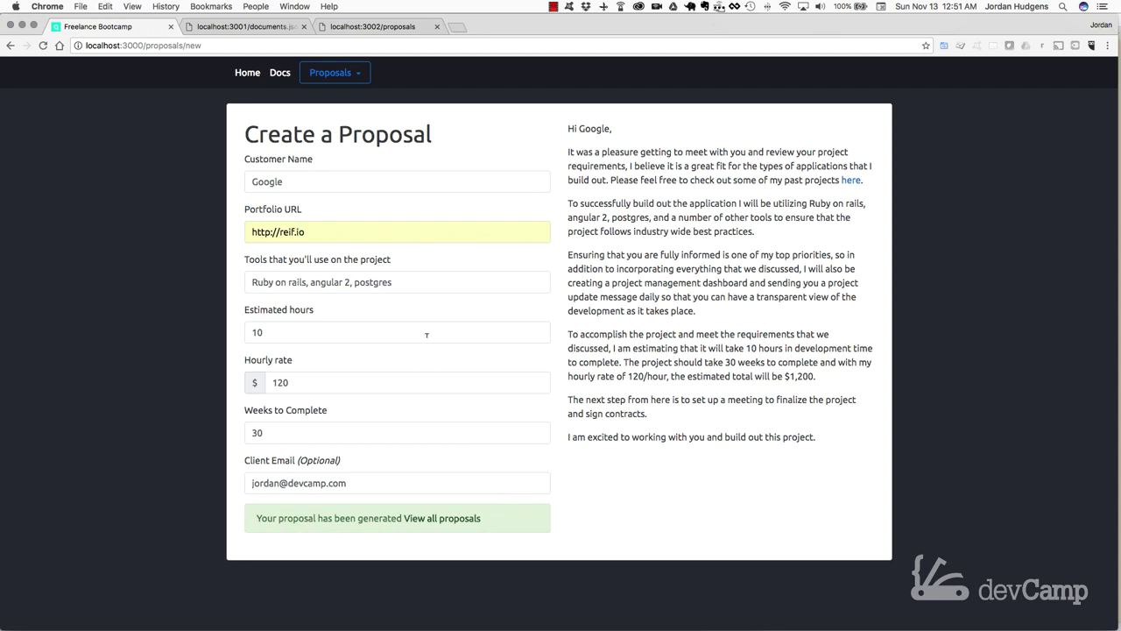
pyautogui.click(247, 72)
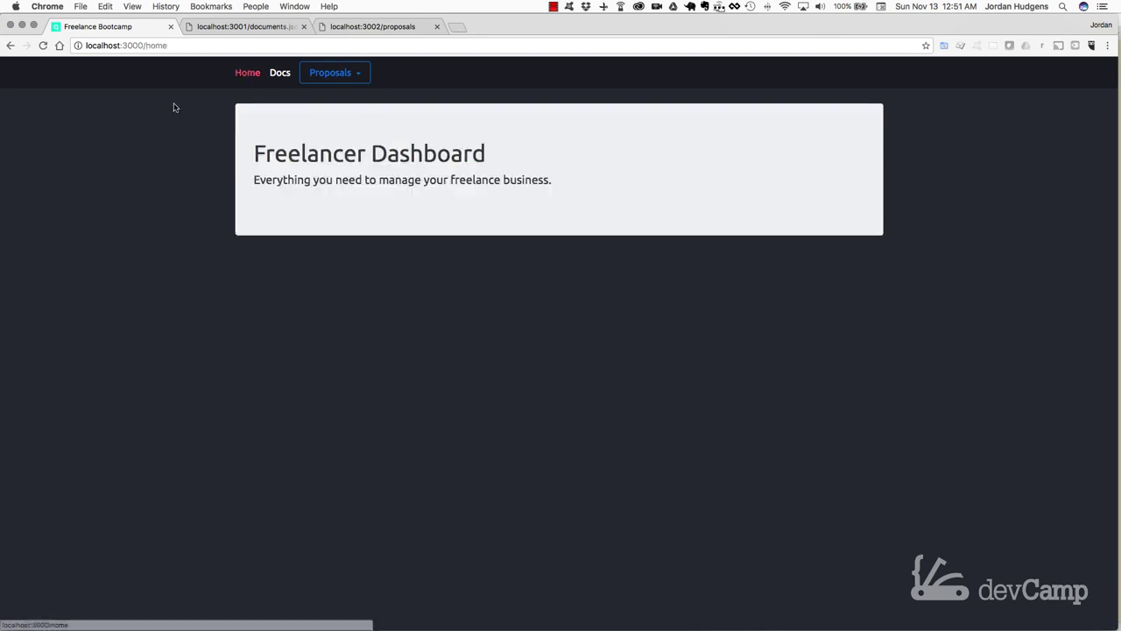